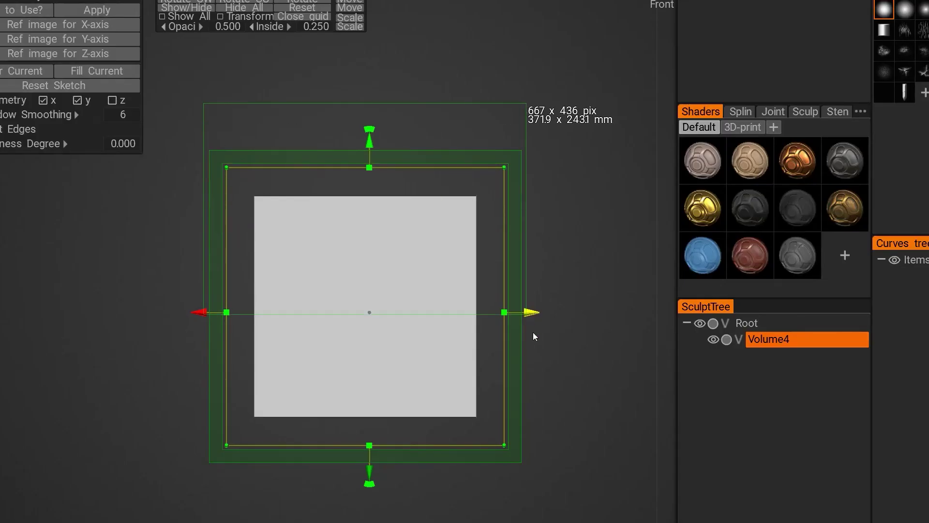
Step: Sketch a centred horizontal bar on the front plane and erase the top sketch's outer strips and centre, leaving a rectangular frame
drag(304, 281, 427, 327)
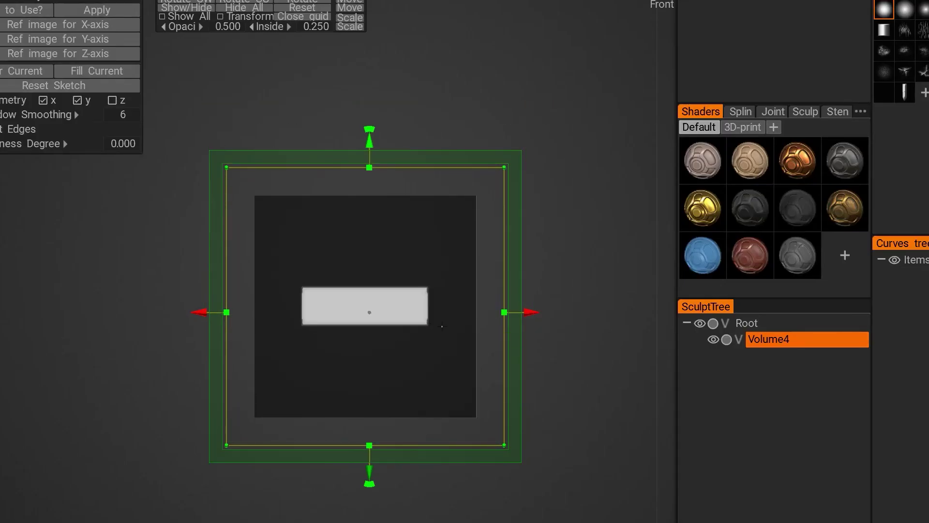
alt+drag(506, 313, 359, 413)
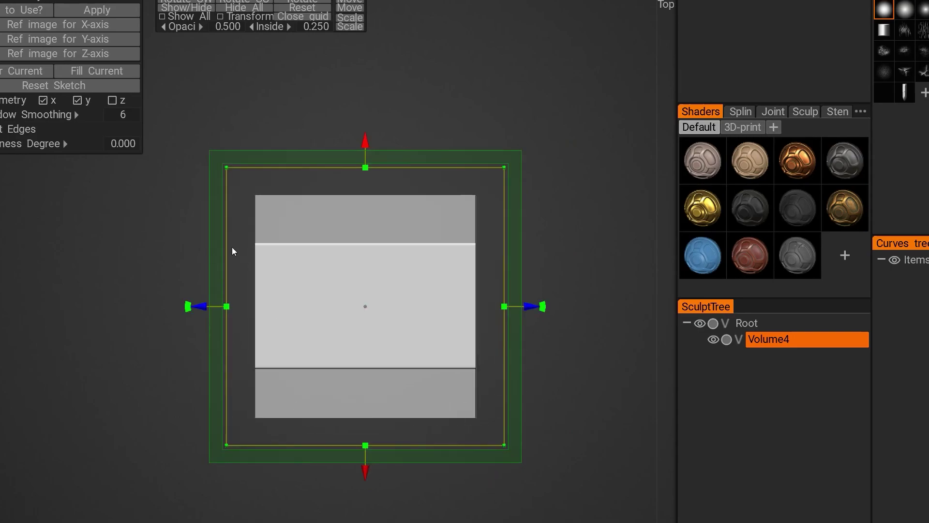
drag(255, 188, 318, 431)
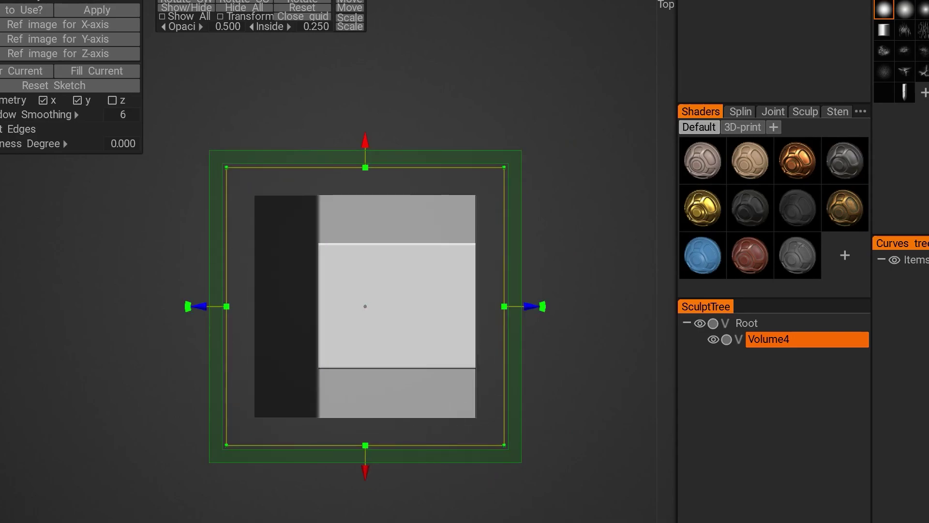
drag(358, 266, 418, 423)
drag(352, 248, 433, 257)
drag(570, 427, 435, 195)
Step: Trim the outer ends of the bar in the front sketch with narrow symmetric rectangular cuts
key(KP_3)
key(KP_1)
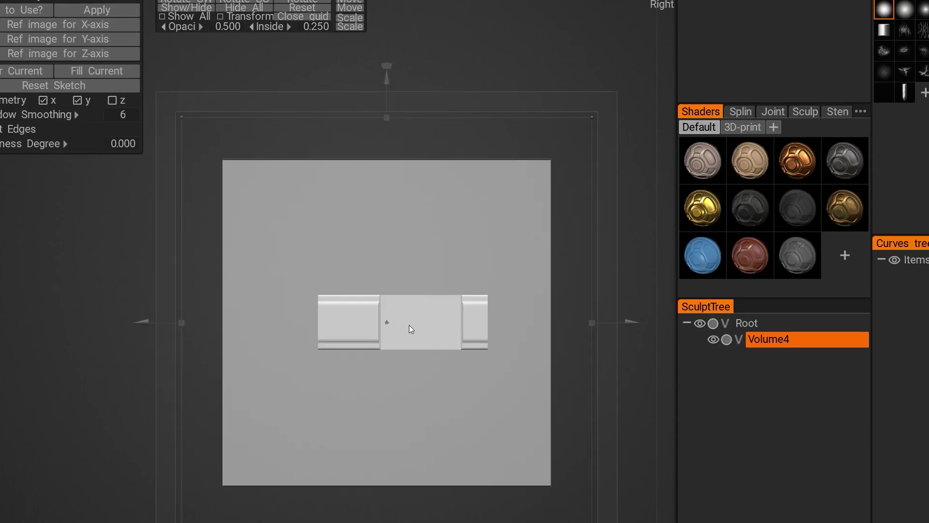
drag(272, 272, 290, 378)
drag(284, 272, 294, 375)
alt+drag(477, 276, 476, 301)
alt+drag(426, 264, 419, 384)
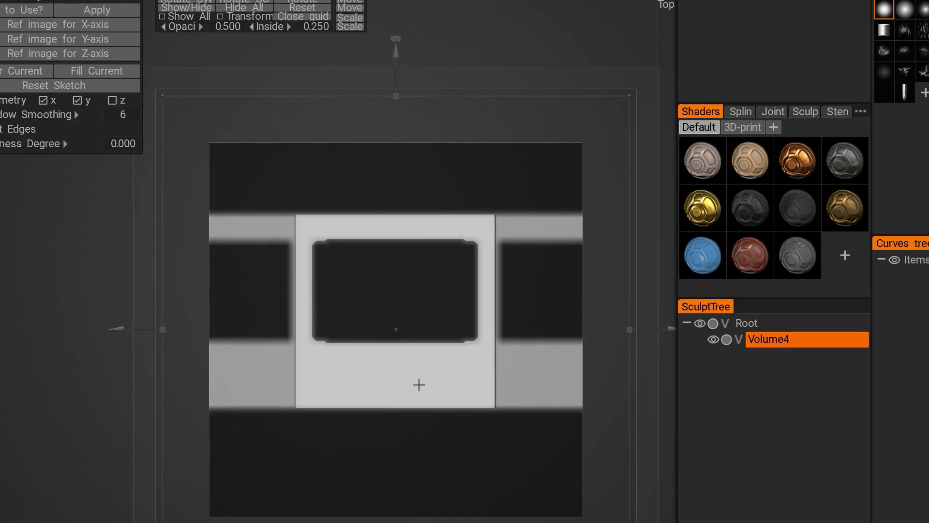
Step: Cut away one side wall of the frame in the top sketch, with only y symmetry enabled, to leave it open
drag(464, 283, 529, 325)
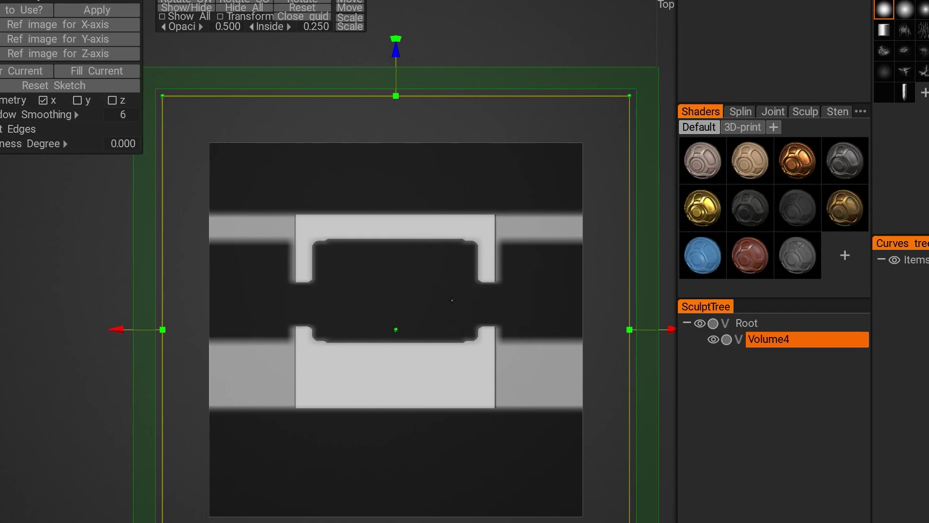
key(ctrl+z)
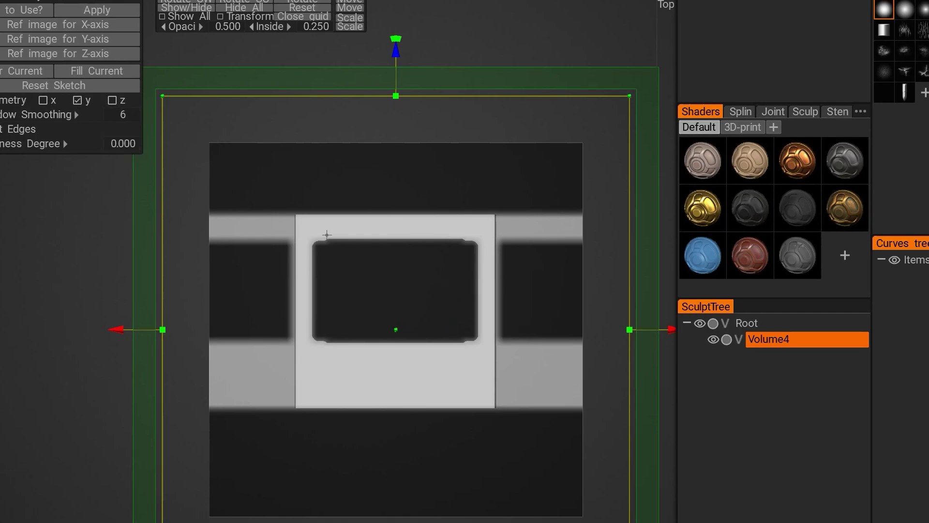
drag(532, 327, 532, 329)
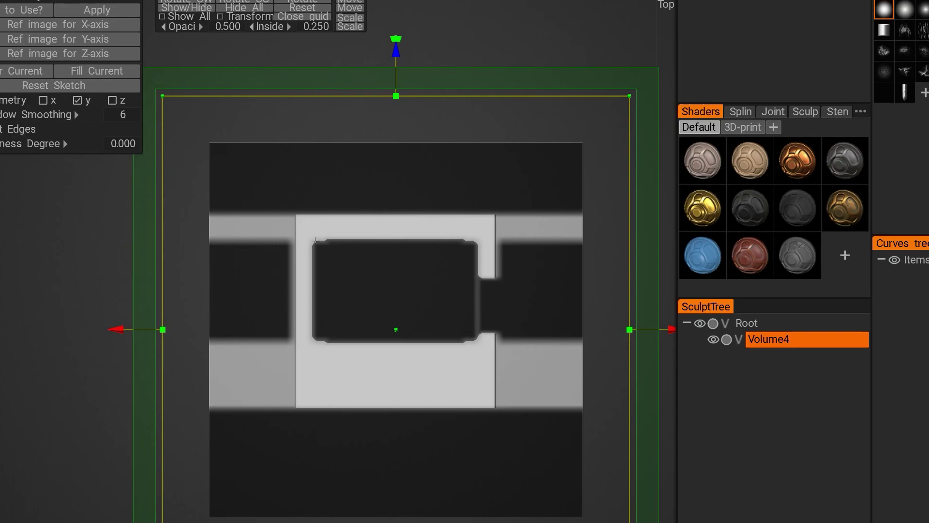
mouse_move(311, 238)
mouse_down()
mouse_move(534, 344)
mouse_move(431, 268)
mouse_move(396, 292)
mouse_up()
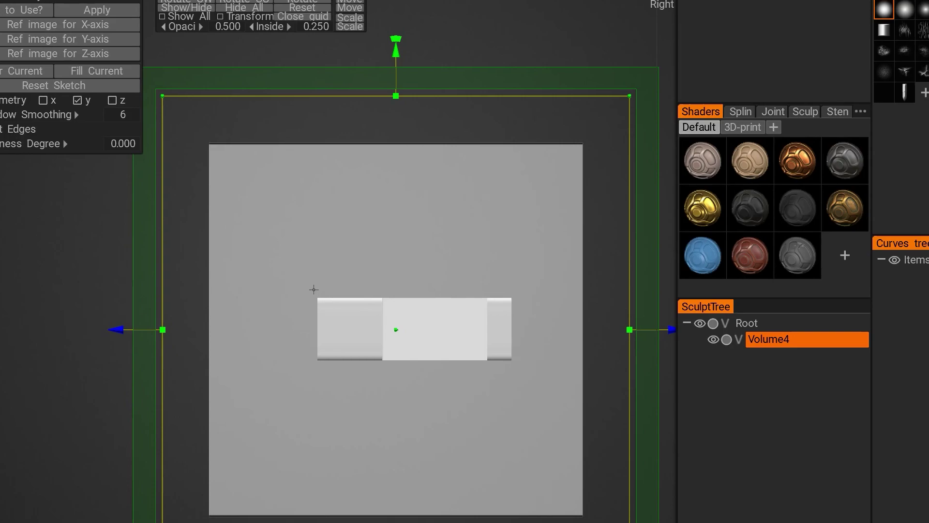
Step: Erase a square over the thicker end of the bar in the right sketch and draw a filled circle centred inside it
drag(308, 281, 405, 377)
key(space)
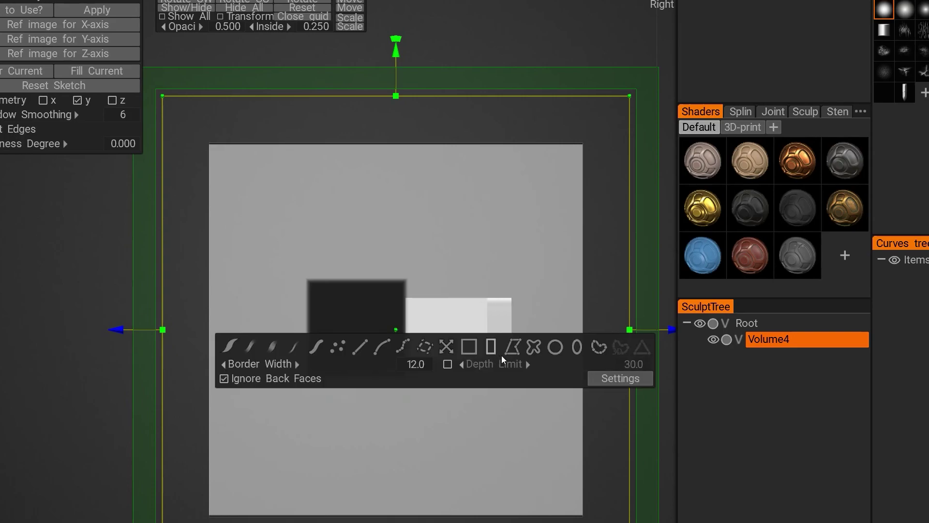
click(553, 347)
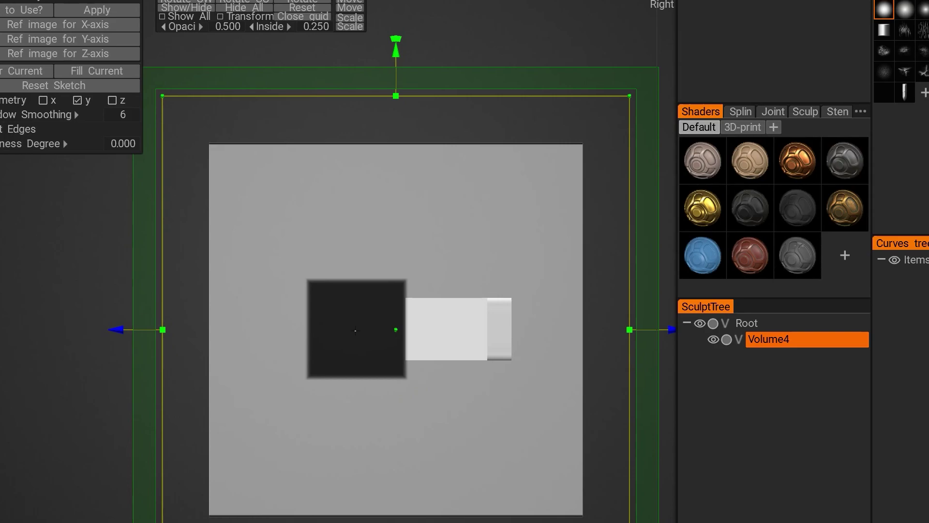
mouse_move(362, 330)
mouse_down()
mouse_move(389, 342)
mouse_move(377, 339)
mouse_up()
key(ctrl+z)
middle_drag(383, 353, 368, 334)
drag(349, 318, 345, 351)
middle_drag(344, 347, 341, 358)
key(ctrl+z)
drag(367, 343, 367, 343)
middle_drag(320, 368, 386, 366)
mouse_move(345, 391)
middle_down()
mouse_move(454, 303)
mouse_move(513, 329)
middle_up()
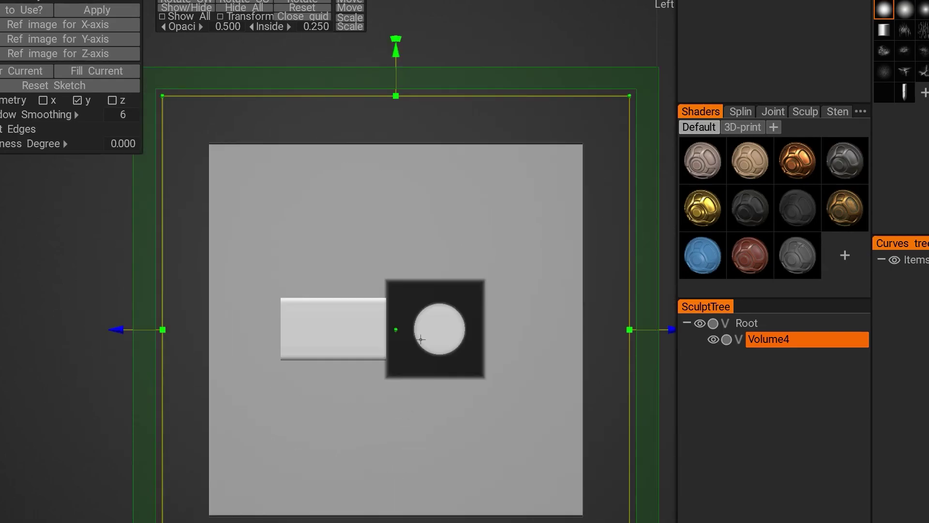
Step: Join the circle to the bar with a narrow rectangle and trim the bar's upper and lower edges in the left sketch
key(e)
click(485, 322)
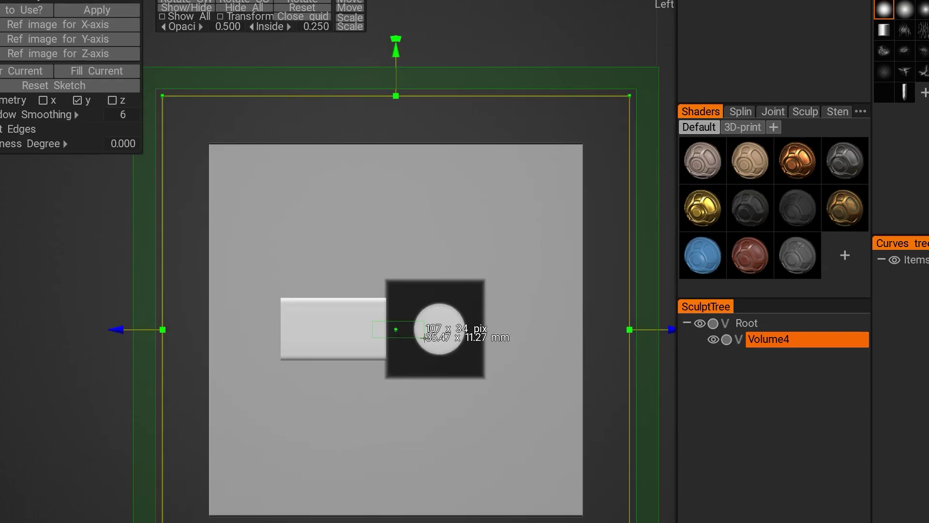
drag(348, 303, 397, 304)
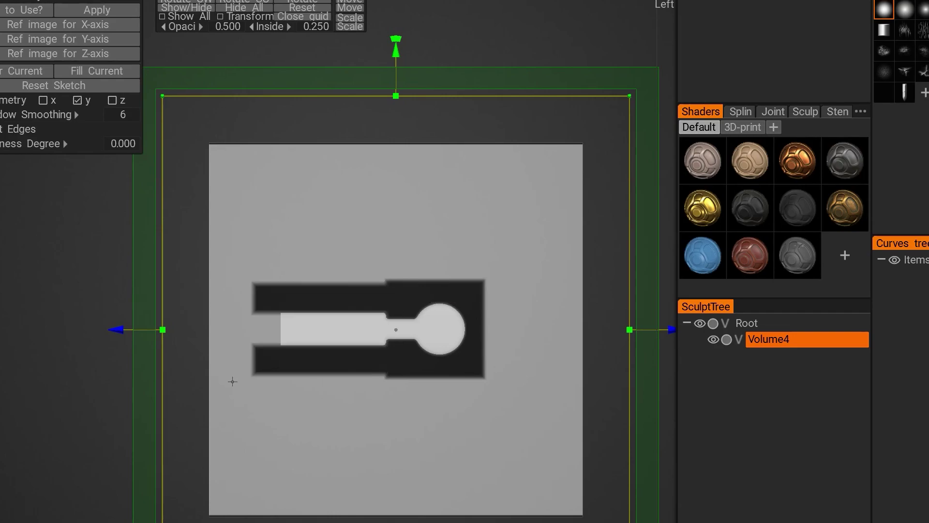
Step: Erase the leftover strip along the inner side of the cylinder in the top sketch
middle_drag(230, 379, 477, 470)
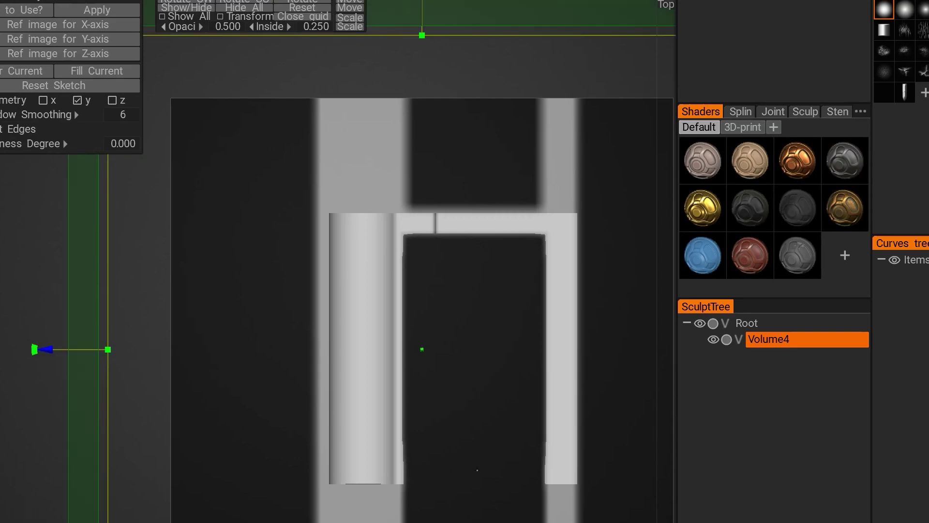
drag(443, 362, 396, 236)
middle_drag(396, 235, 371, 349)
Step: Cut a concentric circular hole through the round end in the right sketch, leaving a thin ring
key(space)
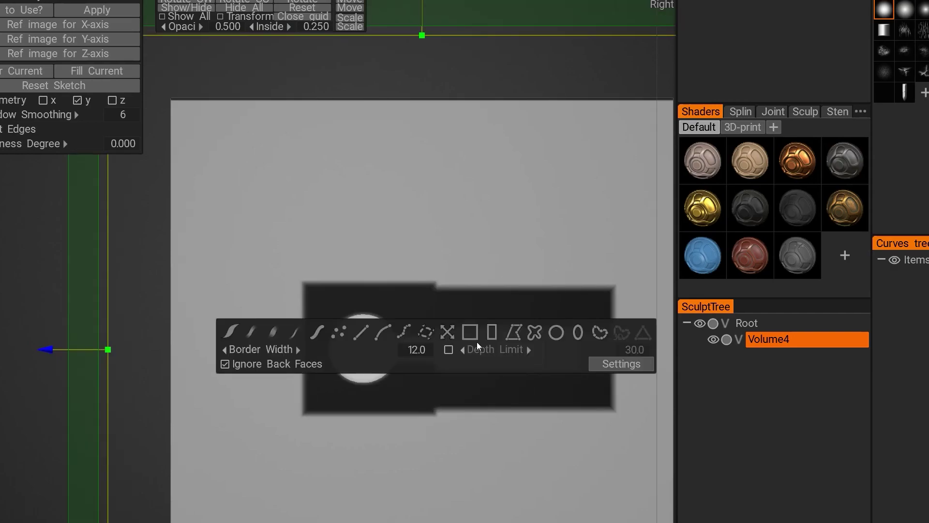
click(557, 333)
drag(361, 349, 656, 379)
middle_drag(656, 379, 426, 352)
Step: Slim the arm beside the ring with rectangular cuts in the right sketch and redraw it as one even rectangle
key(space)
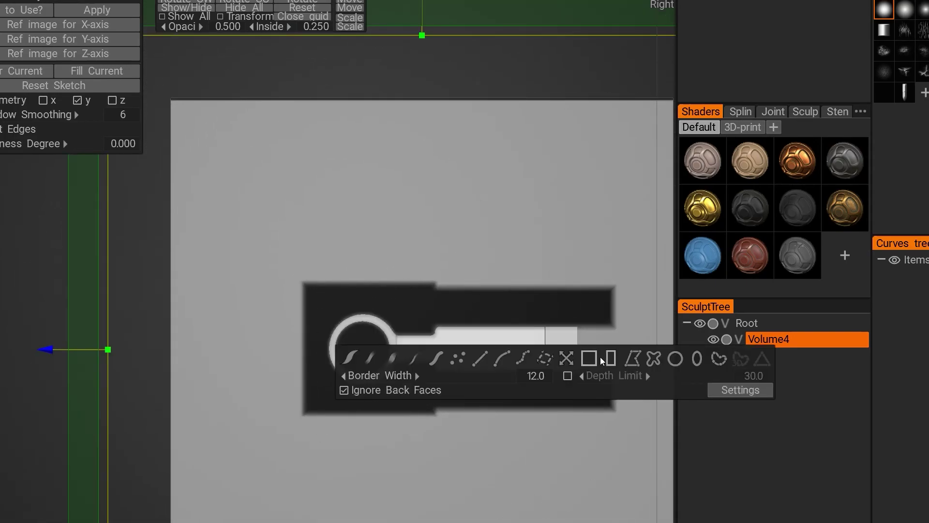
click(600, 358)
drag(455, 310, 601, 332)
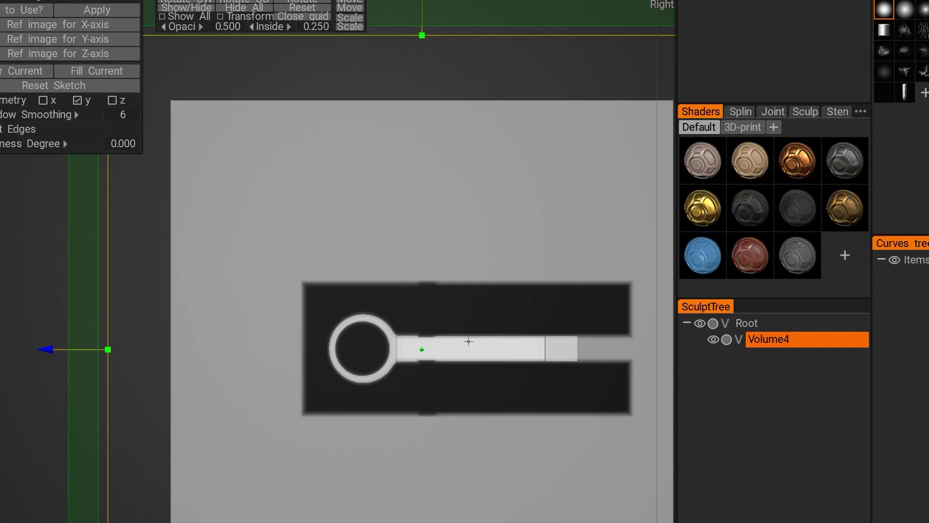
middle_drag(467, 338, 447, 353)
drag(398, 334, 576, 359)
middle_drag(523, 345, 503, 346)
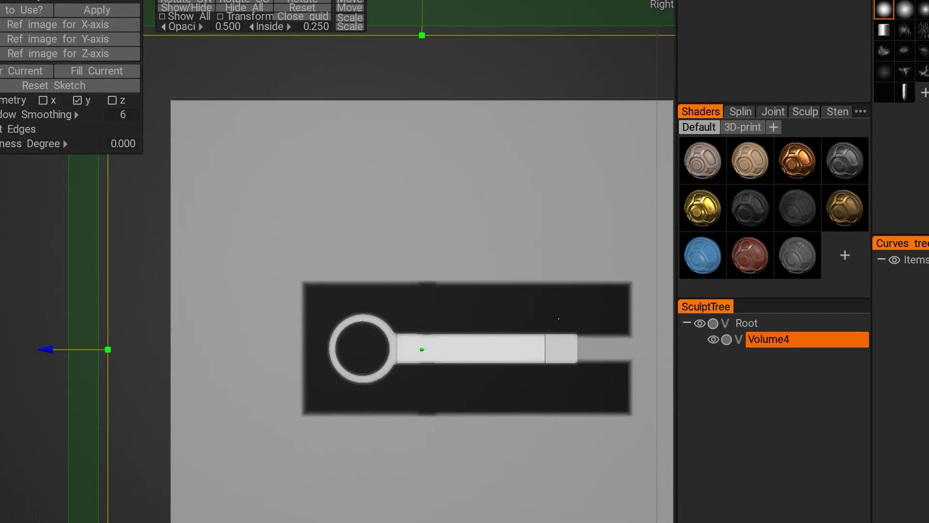
Step: Add a narrow crossbar near the far end of the arm in the right sketch and erase the arm beyond it
drag(544, 312, 557, 389)
mouse_move(557, 389)
middle_down()
mouse_move(543, 405)
mouse_move(557, 390)
middle_up()
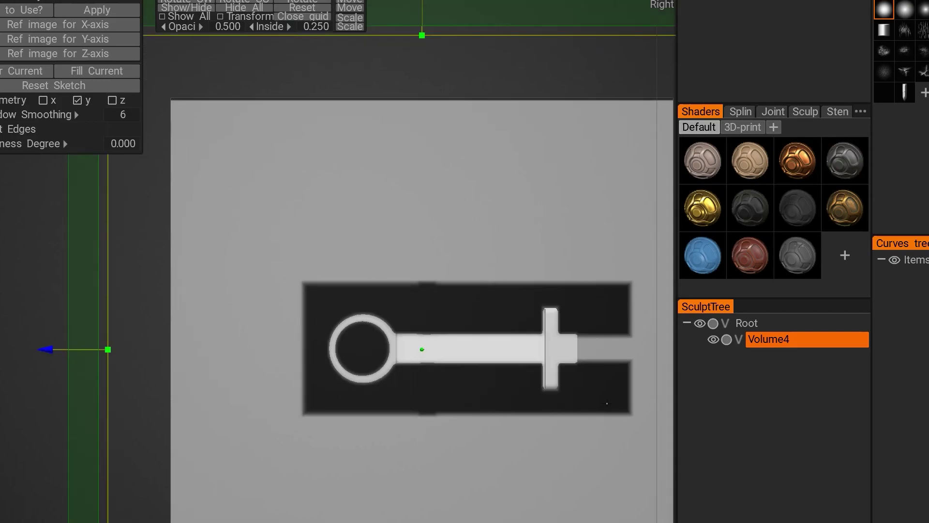
drag(607, 403, 564, 283)
middle_drag(564, 284, 507, 288)
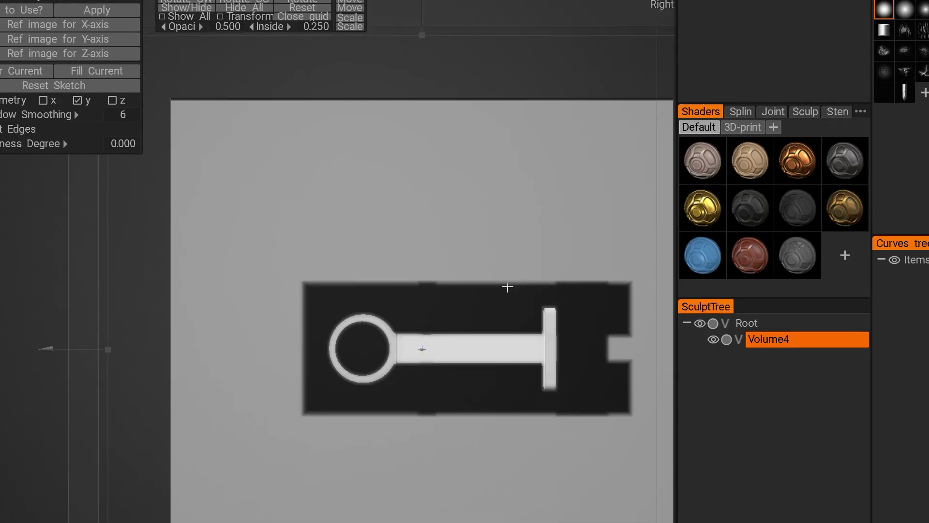
Step: Shift the crossbar closer to the ring in the right sketch and extend it as a thin lengthwise strip in the top sketch
drag(508, 309, 531, 309)
middle_drag(531, 308, 540, 384)
middle_drag(453, 311, 483, 257)
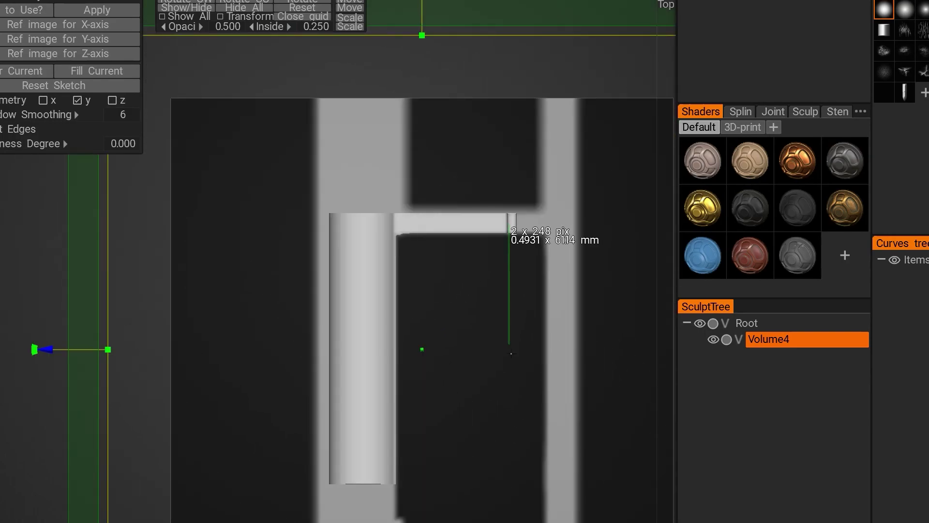
drag(511, 354, 517, 522)
mouse_move(510, 499)
middle_down()
mouse_move(539, 342)
mouse_move(612, 332)
middle_up()
Step: Try to cut a freehand circular hole near one end of the part in the front sketch
key(e)
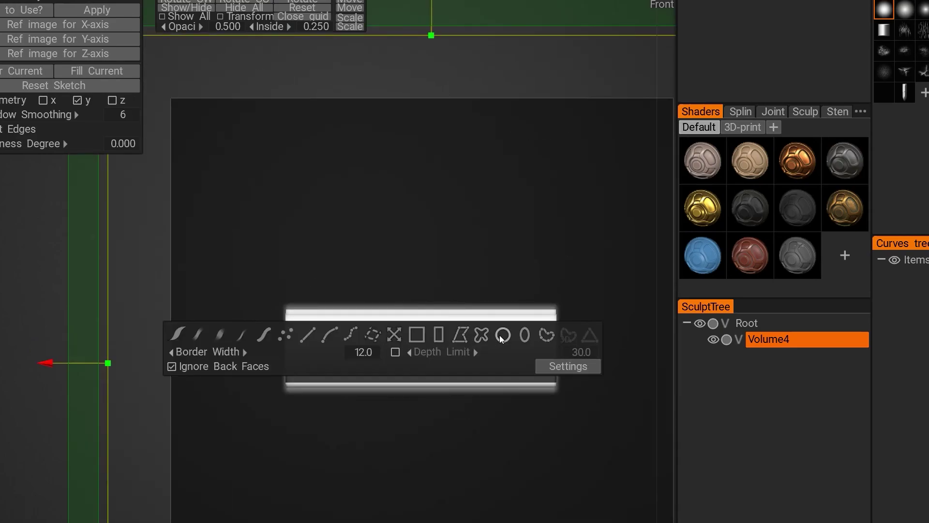
click(501, 336)
drag(341, 350, 361, 351)
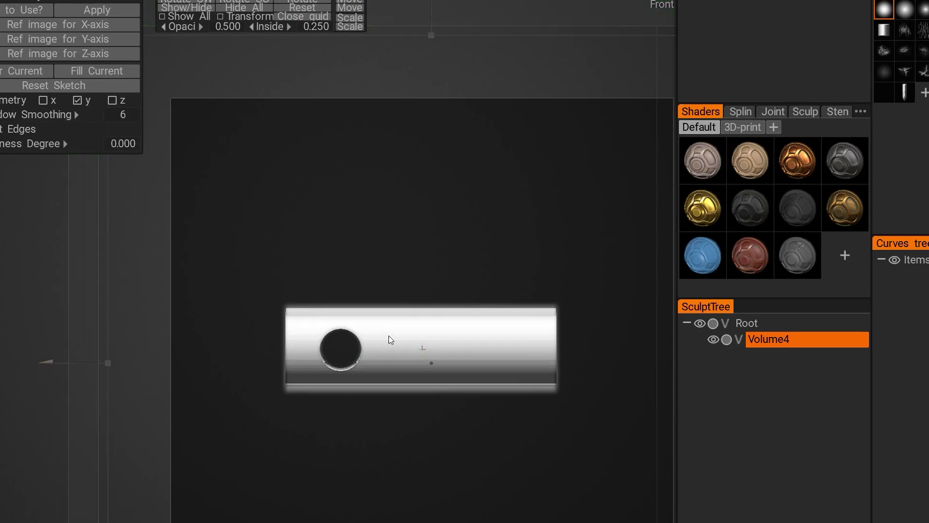
mouse_move(389, 336)
middle_down()
mouse_move(390, 392)
mouse_move(393, 348)
middle_up()
key(ctrl+z)
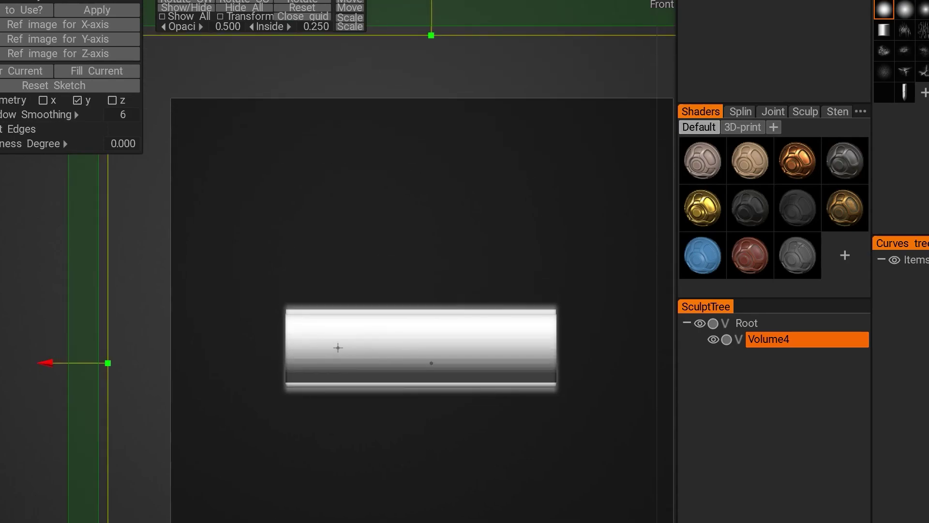
Step: Try to cut a circular hole sized exactly 10 x 10 mm near one end of the part in the front sketch
drag(338, 347, 352, 358)
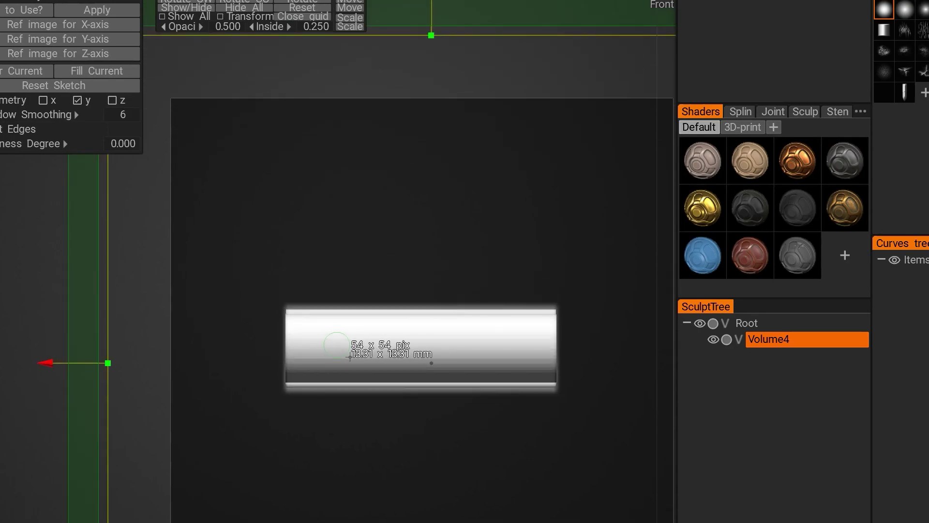
click(350, 357)
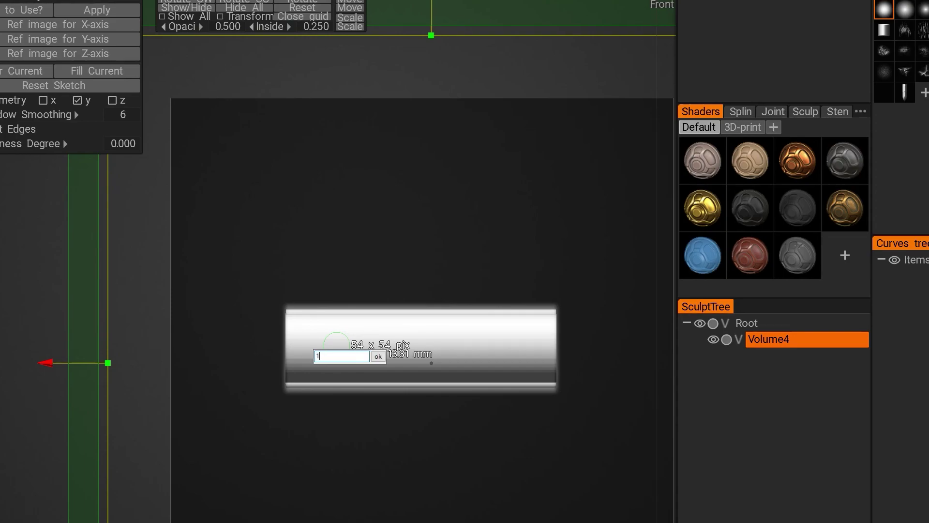
key(Return)
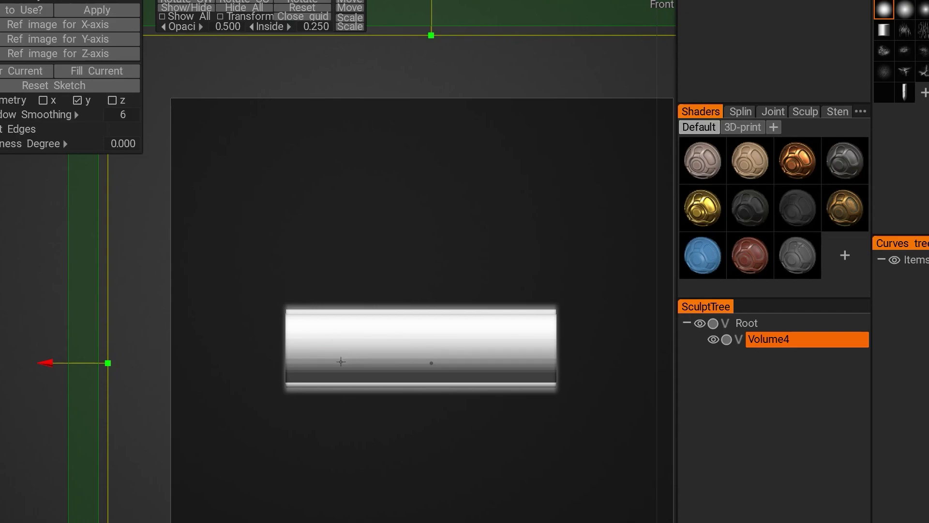
right_drag(349, 363, 344, 357)
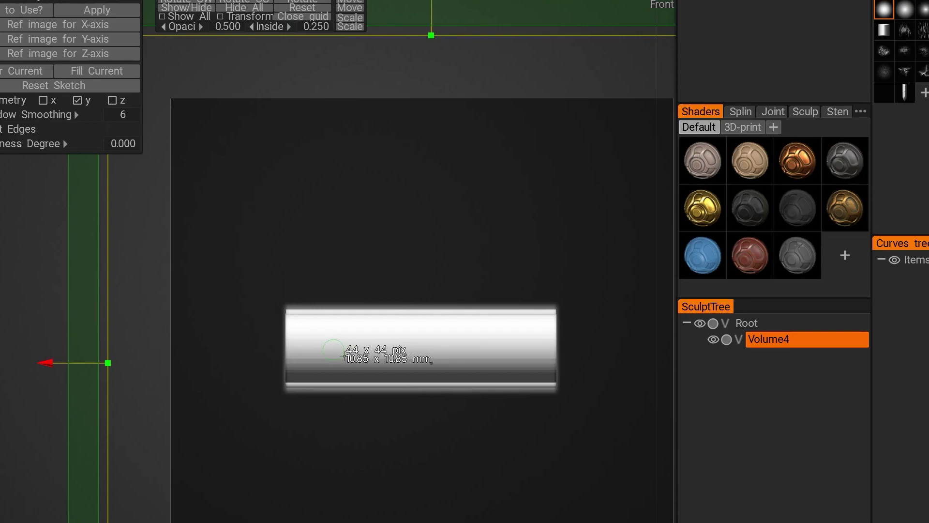
key(Return)
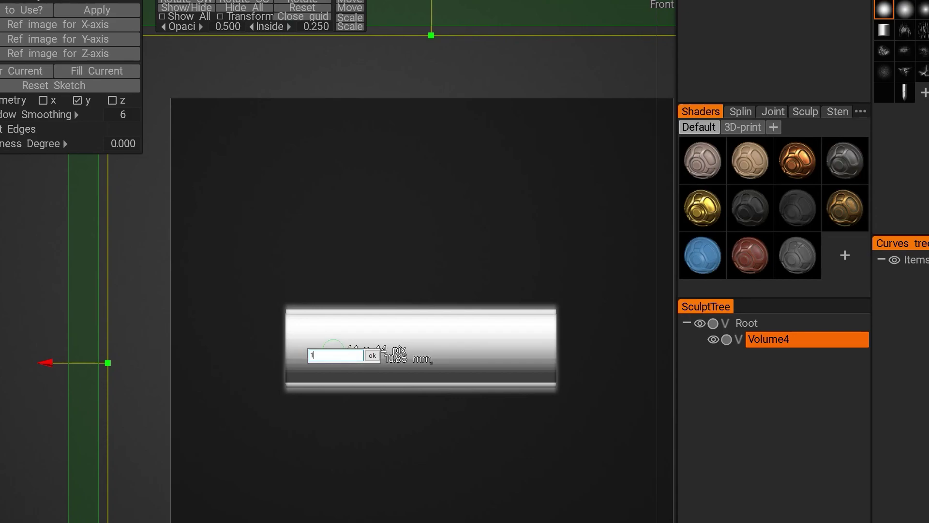
key(Return)
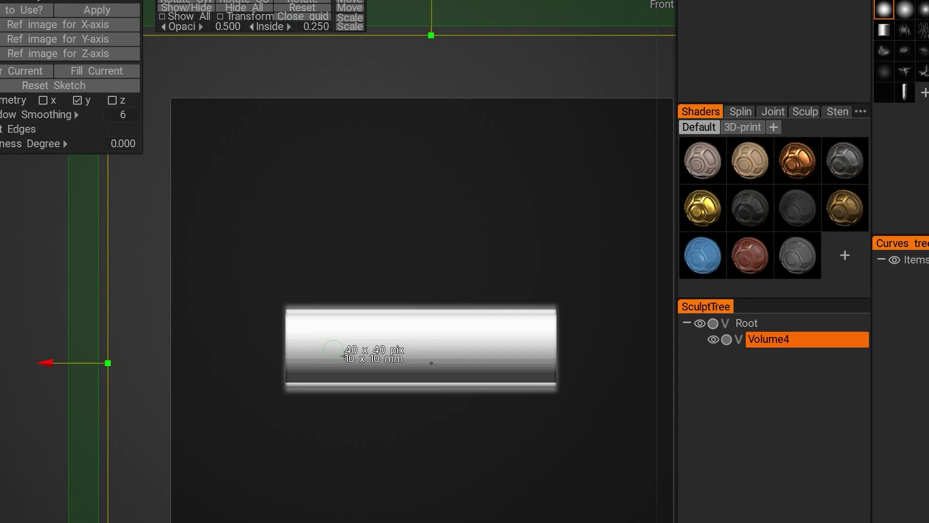
click(333, 349)
mouse_move(343, 356)
middle_down()
mouse_move(351, 362)
mouse_move(331, 396)
mouse_move(340, 354)
mouse_move(402, 399)
mouse_move(373, 429)
mouse_move(349, 435)
mouse_move(311, 418)
mouse_move(330, 380)
middle_up()
right_drag(329, 381, 368, 368)
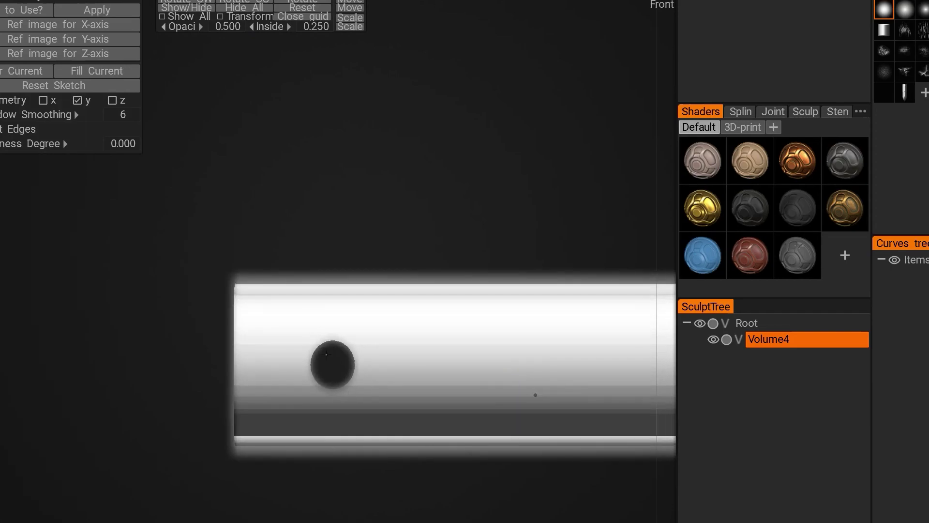
key(ctrl+z)
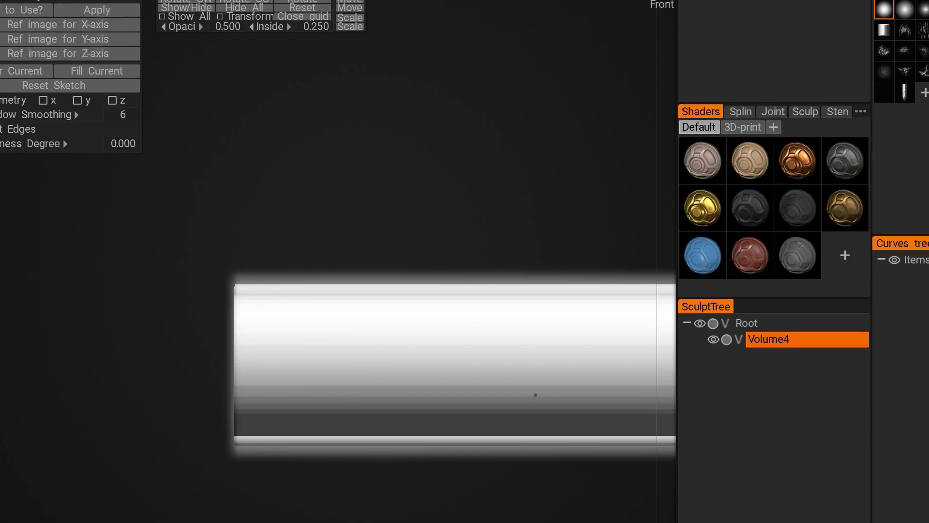
Step: Show the 2D grid over the front view
click(11, 1)
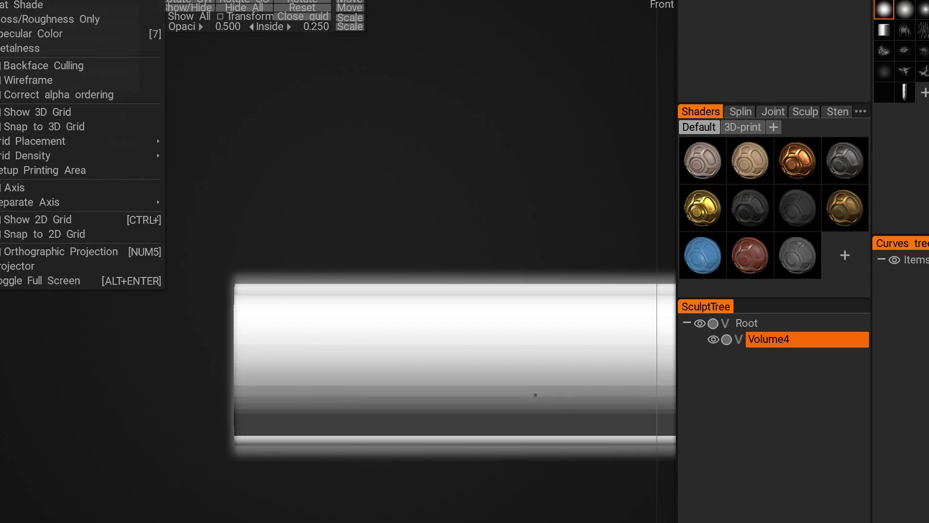
click(61, 216)
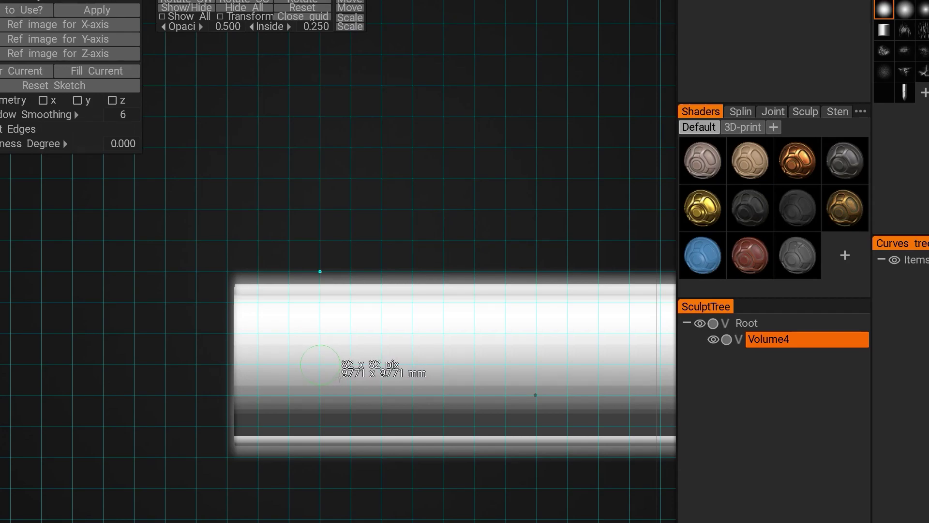
Step: Cut two 10 mm circular holes, centred two grid squares apart, near one end of the part in the front sketch
right_drag(340, 378, 339, 376)
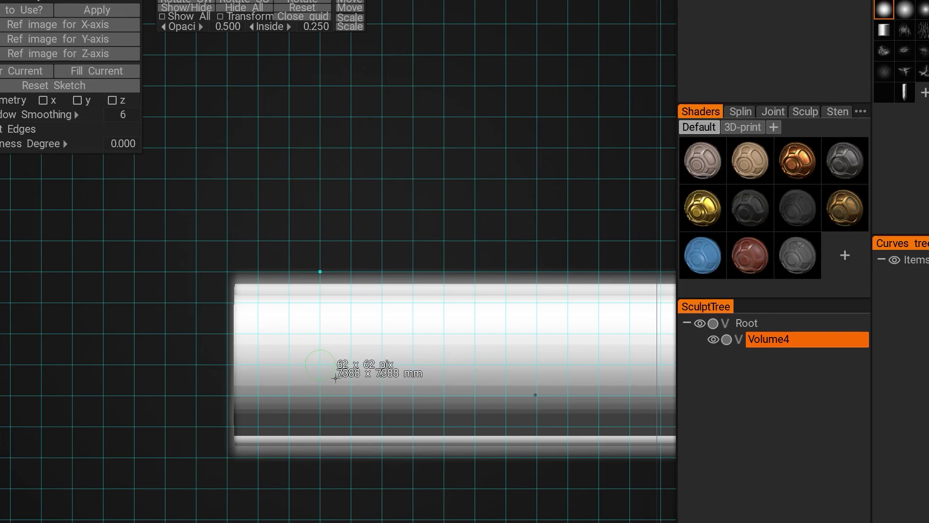
click(338, 381)
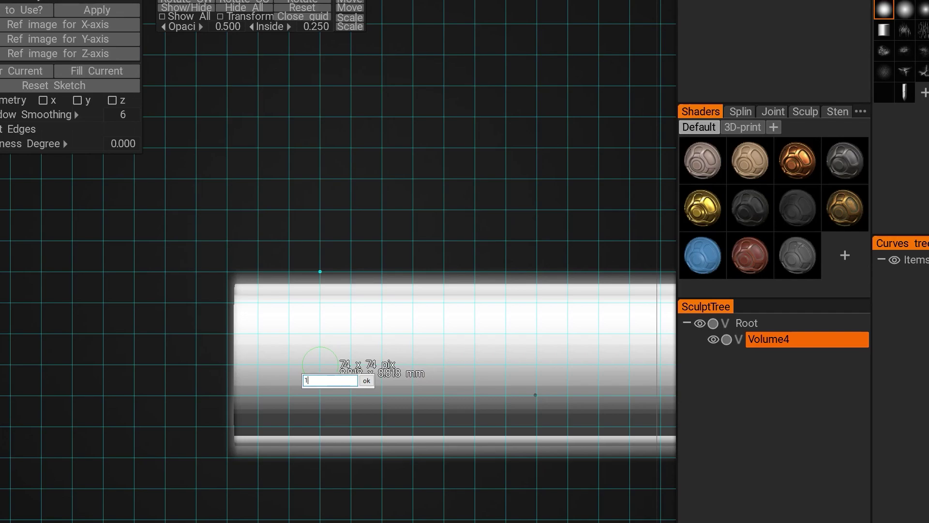
key(Return)
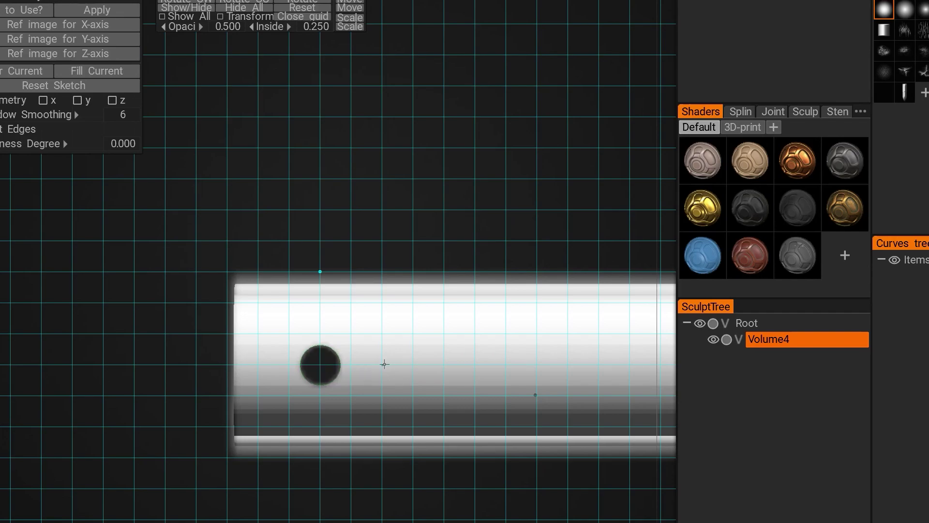
right_drag(393, 372, 401, 380)
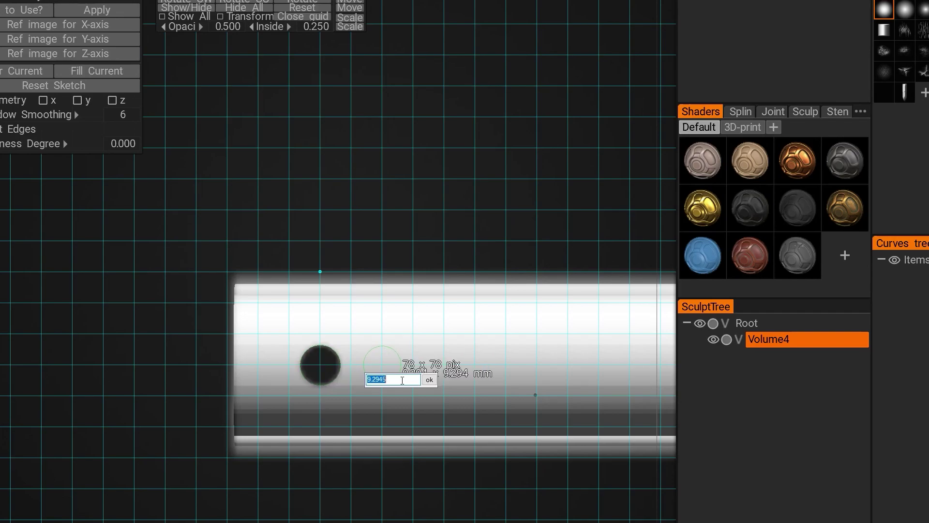
key(Return)
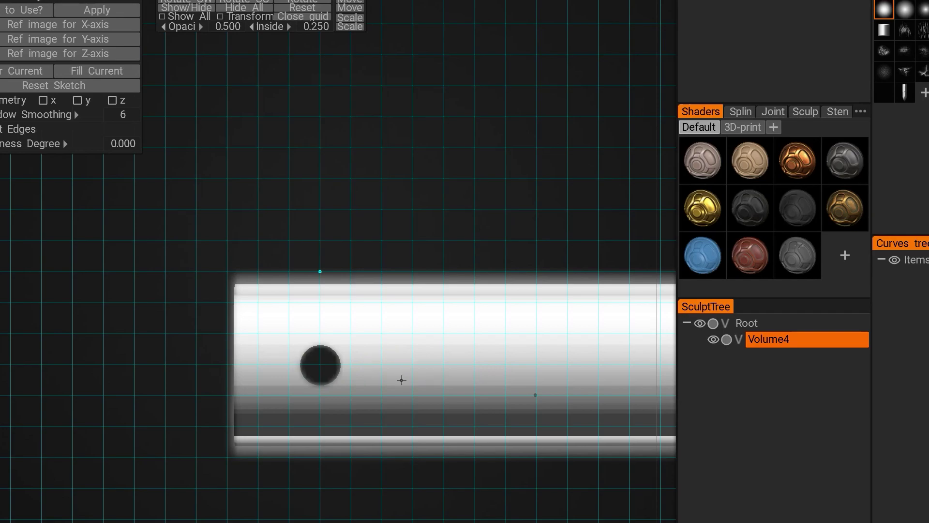
click(401, 380)
Step: Hide the 2D grid after viewing the two holes from an angle
alt+drag(494, 329, 468, 378)
alt+right_drag(469, 378, 402, 340)
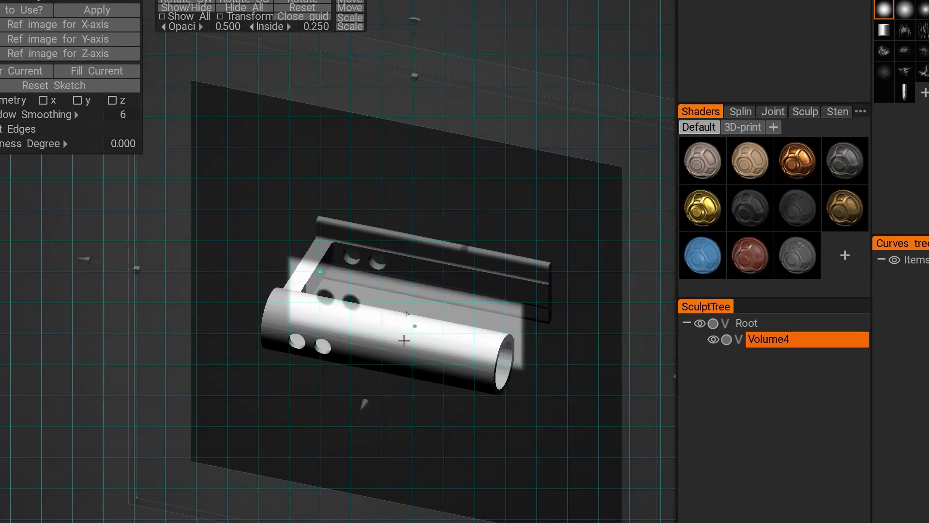
alt+middle_drag(402, 340, 393, 338)
key(KP_2)
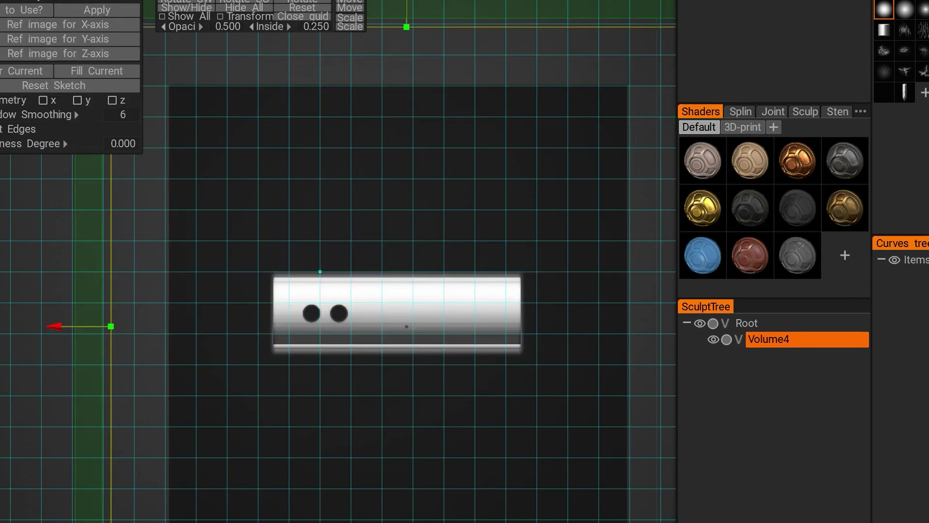
click(24, 2)
click(39, 219)
click(156, 253)
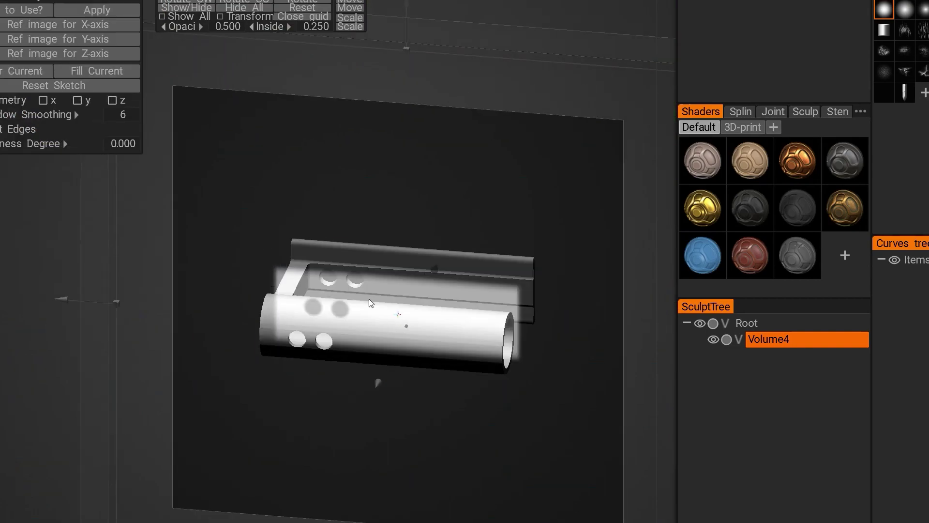
Step: Show the 2D grid over the front view again
alt+drag(369, 298, 604, 285)
key(e)
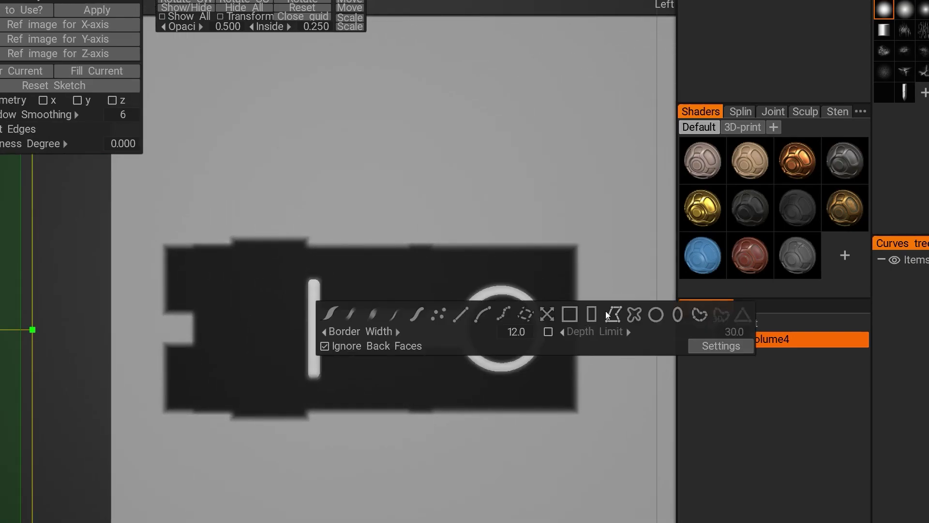
click(606, 311)
alt+drag(497, 291, 463, 336)
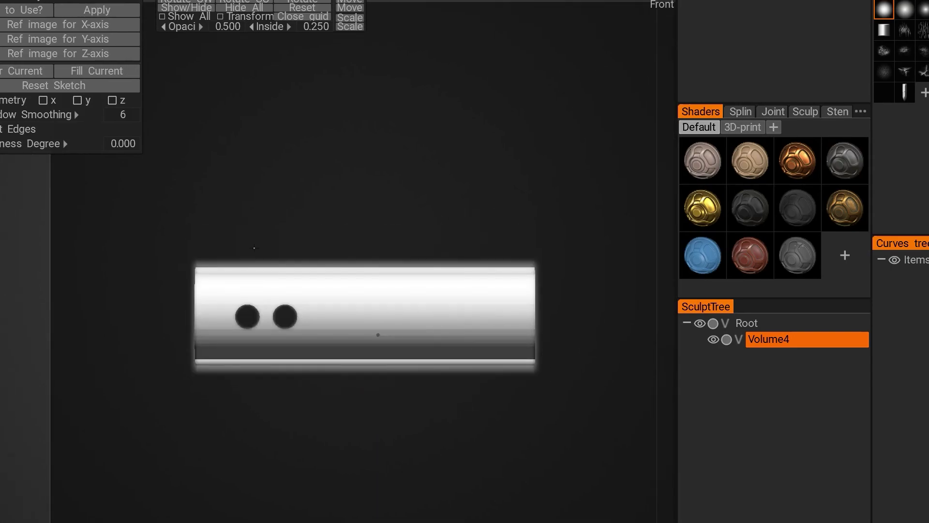
click(30, 2)
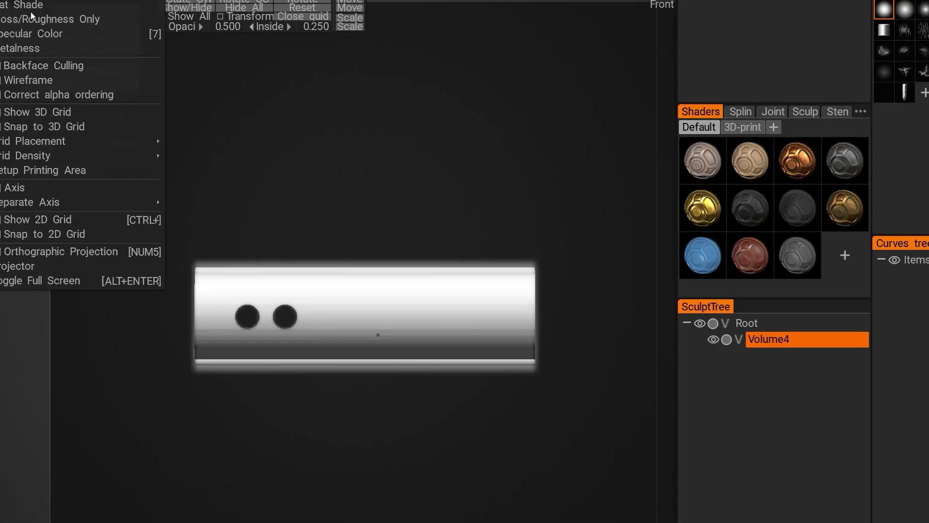
click(34, 219)
alt+right_drag(316, 283, 342, 313)
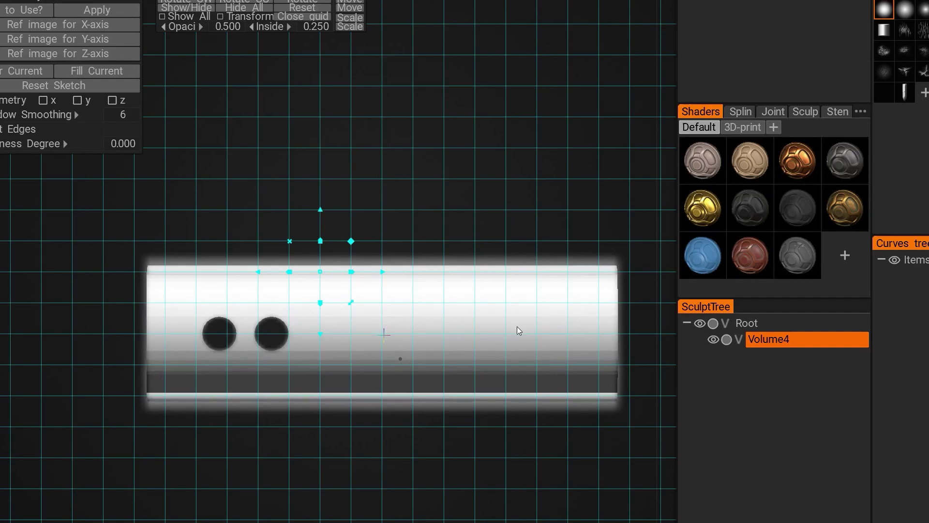
Step: Cut a third 10 mm circular hole near the opposite end of the front sketch, in line with the first two
drag(537, 334, 553, 345)
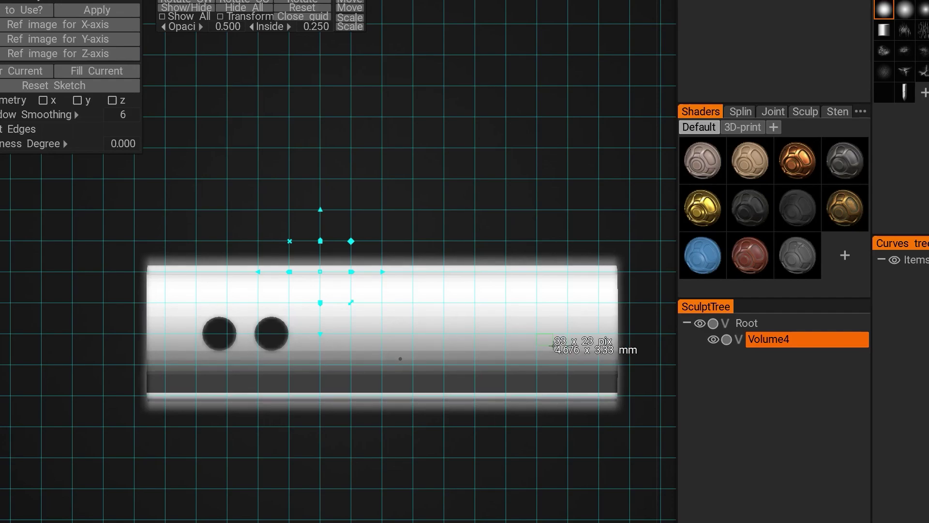
key(e)
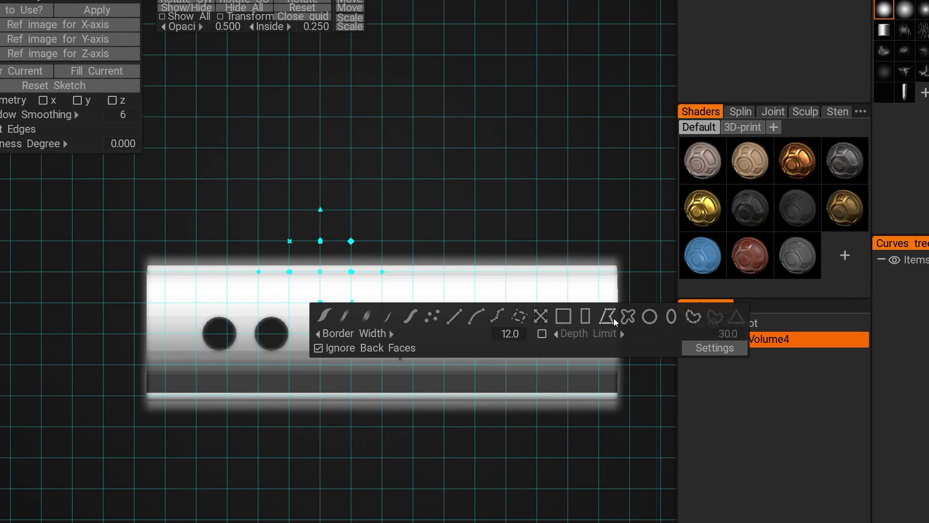
drag(536, 334, 553, 346)
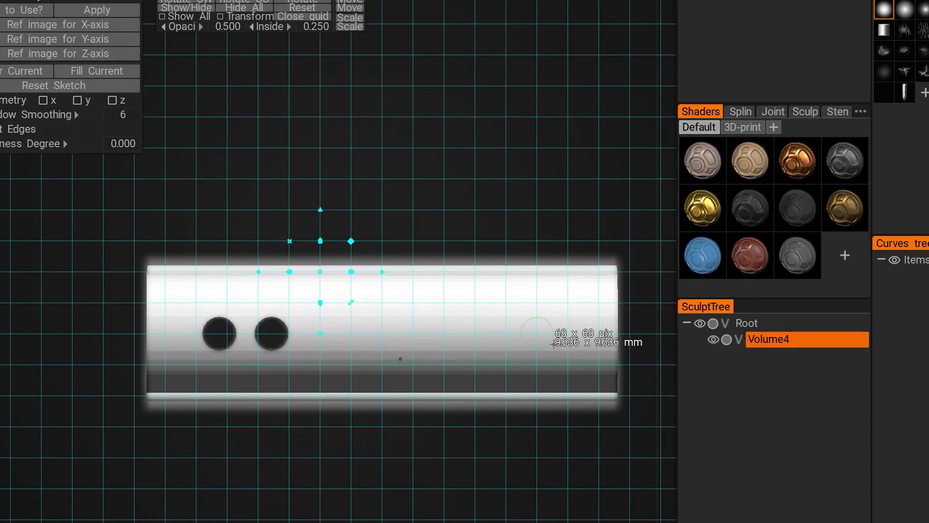
click(553, 345)
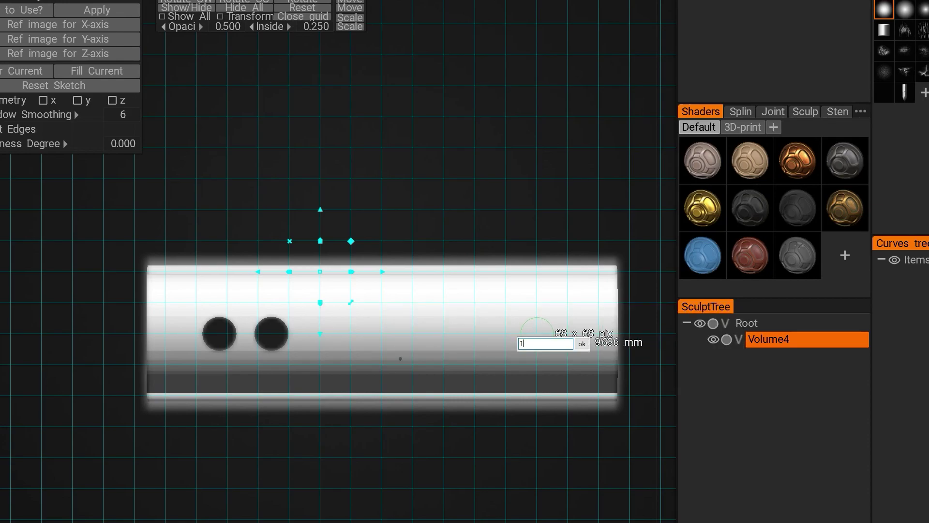
text(10)
key(Return)
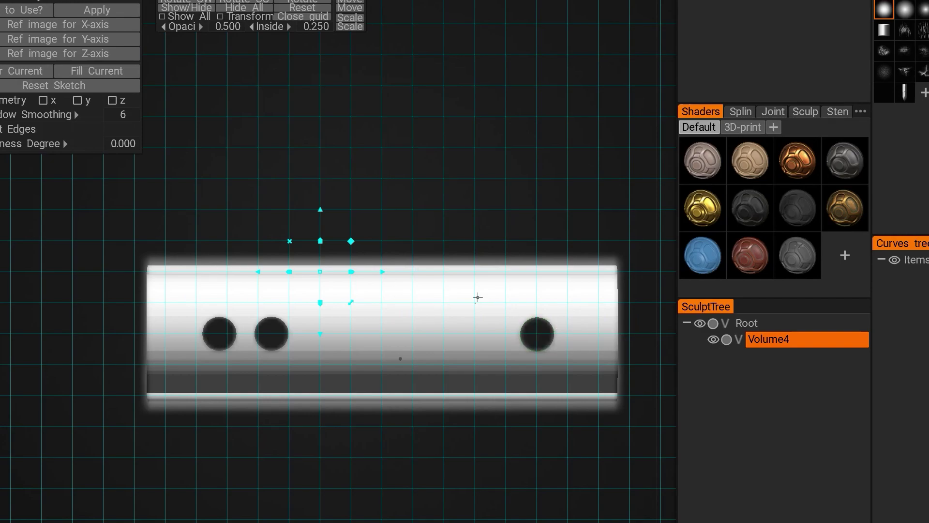
Step: Turn off the 2D grid
middle_drag(477, 297, 423, 158)
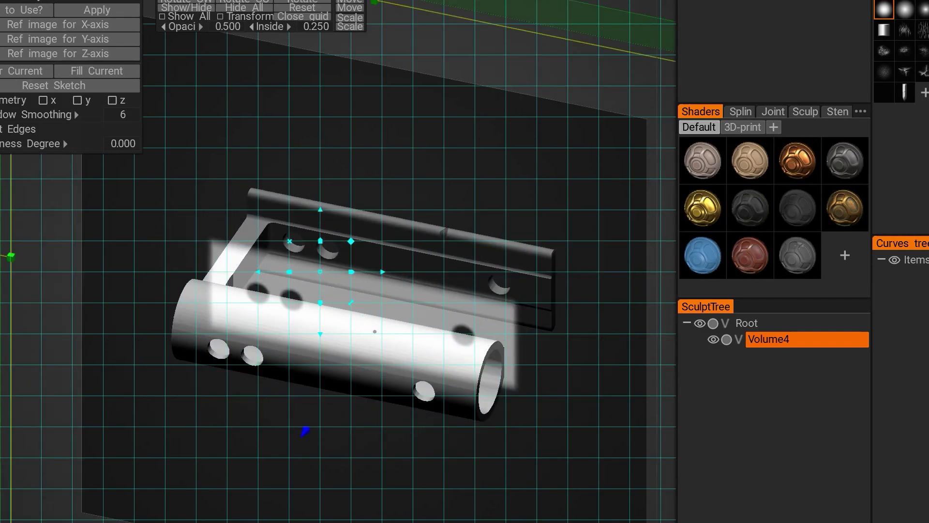
click(18, 2)
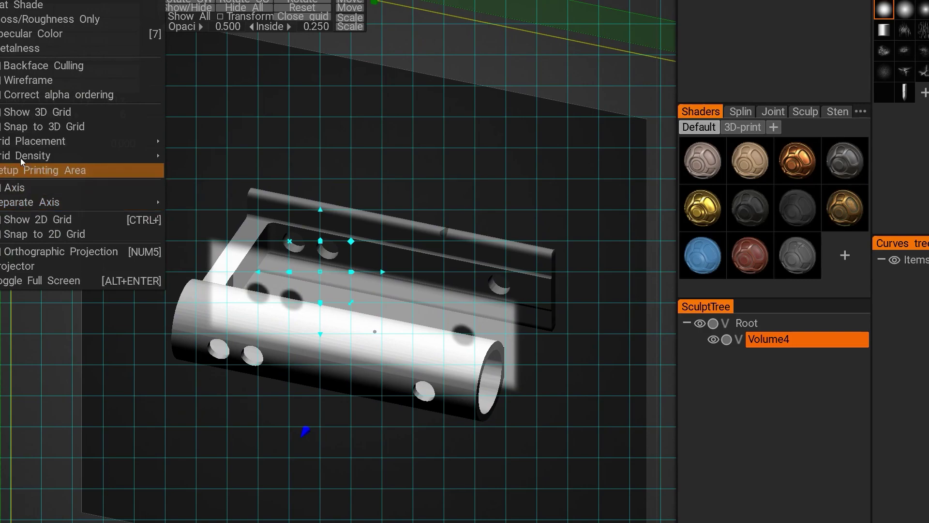
click(20, 220)
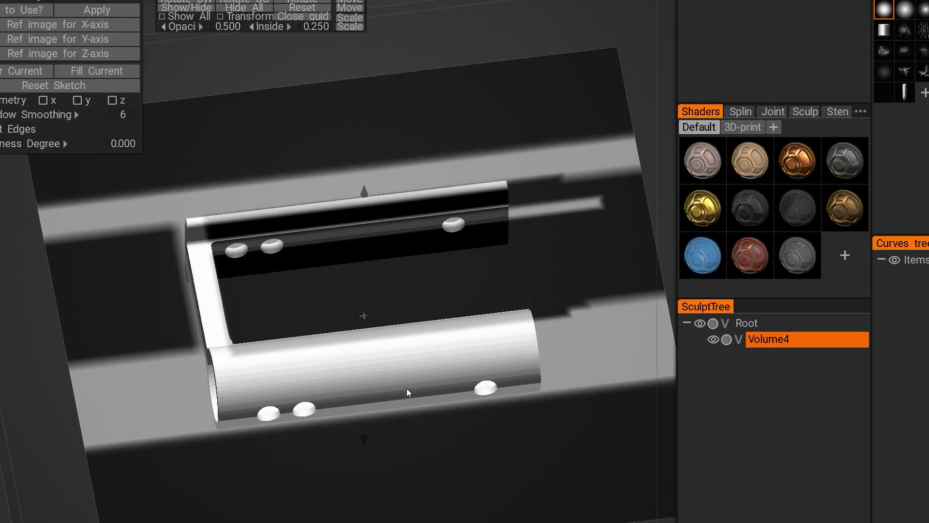
Step: Apply the three sketches to generate the sculpt volume of the part
middle_drag(407, 388, 271, 295)
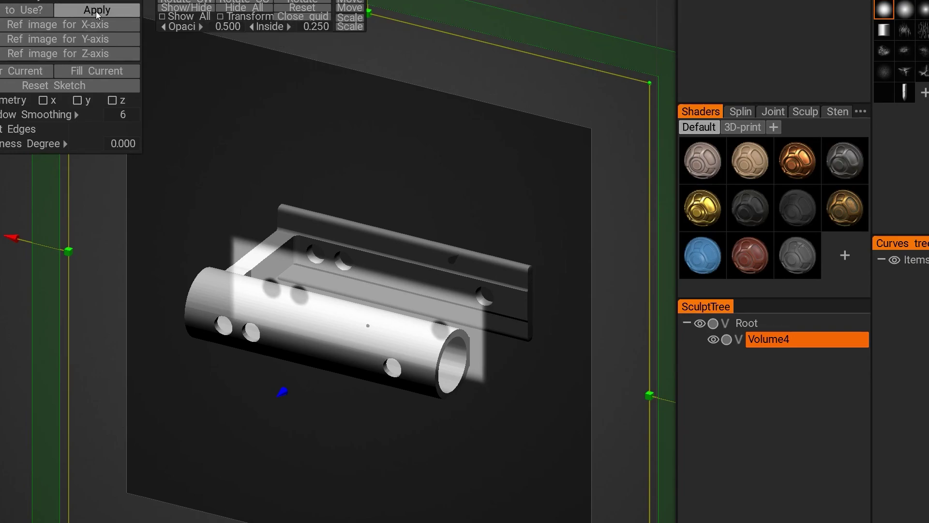
click(96, 10)
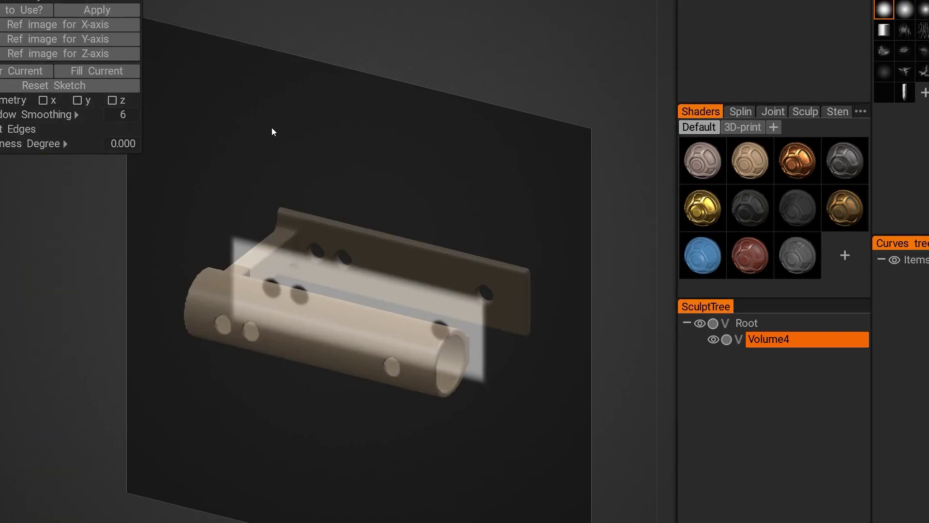
Step: Resample the volume to a required poly count of 409 230, density factor 2.03, with Good quality
middle_drag(264, 148, 344, 230)
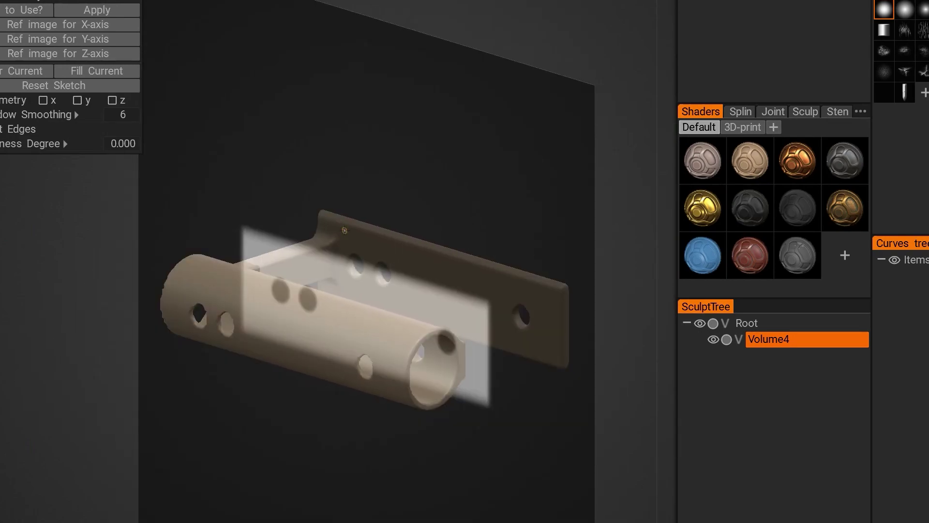
key(Return)
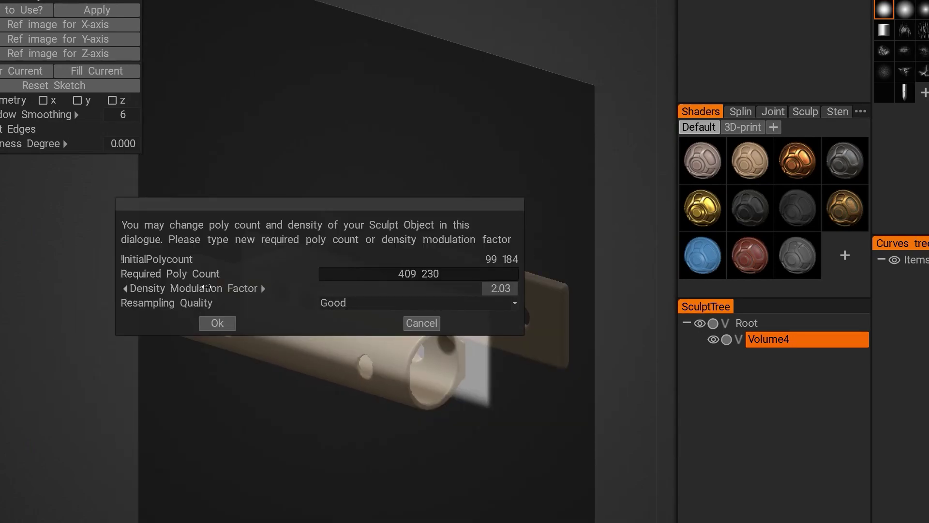
click(217, 323)
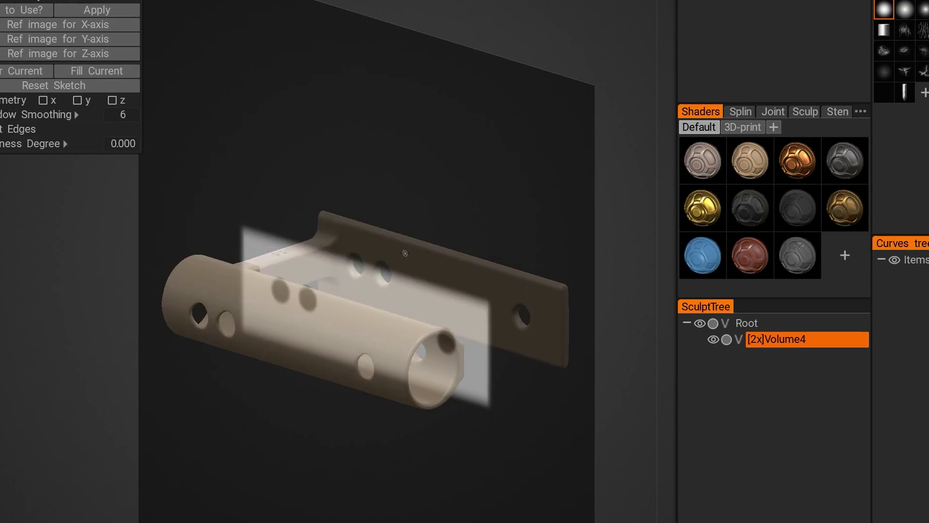
Step: Apply the blue default shader to the resampled part
middle_drag(405, 253, 262, 339)
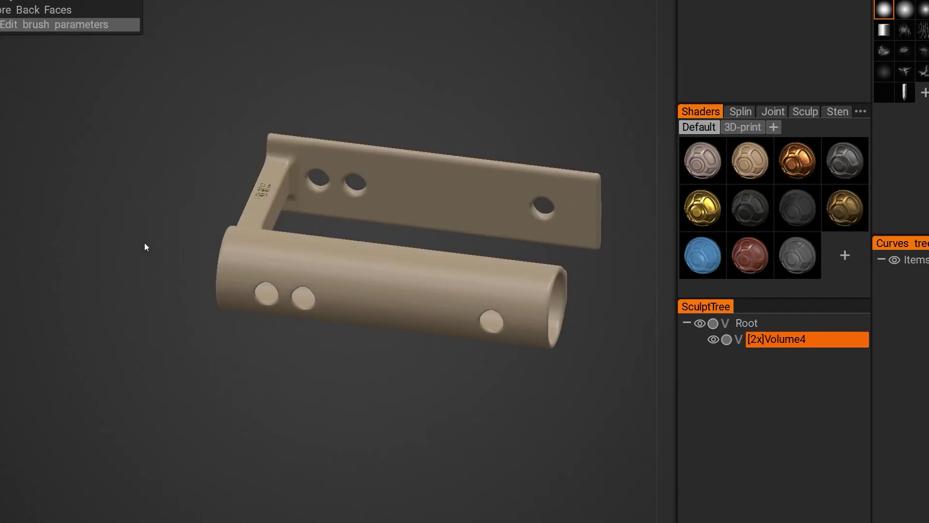
mouse_move(146, 245)
middle_down()
mouse_move(384, 405)
mouse_move(307, 367)
mouse_move(400, 350)
mouse_move(220, 353)
mouse_move(147, 342)
mouse_move(436, 390)
mouse_move(387, 378)
mouse_move(324, 467)
mouse_move(450, 433)
mouse_move(380, 384)
mouse_move(419, 362)
mouse_move(319, 413)
mouse_move(330, 420)
middle_up()
middle_drag(329, 379, 378, 403)
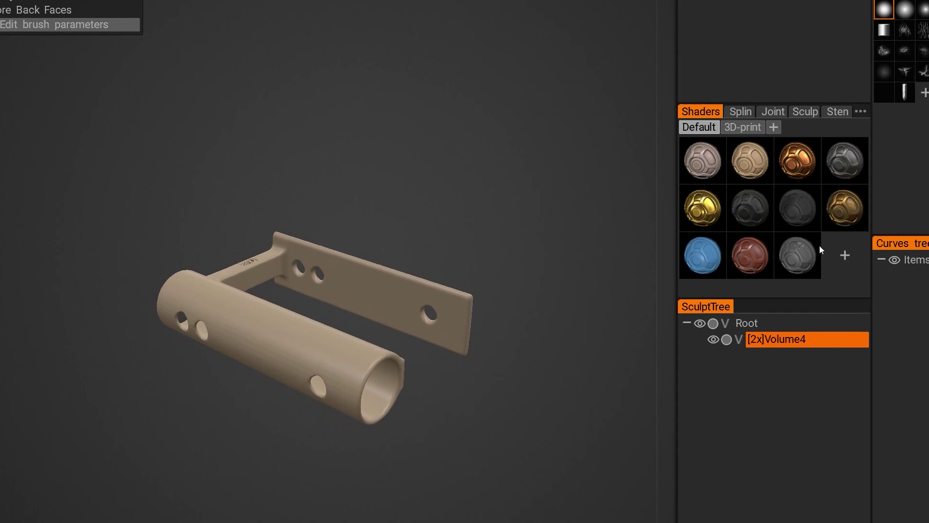
click(796, 216)
click(754, 208)
click(739, 251)
click(705, 251)
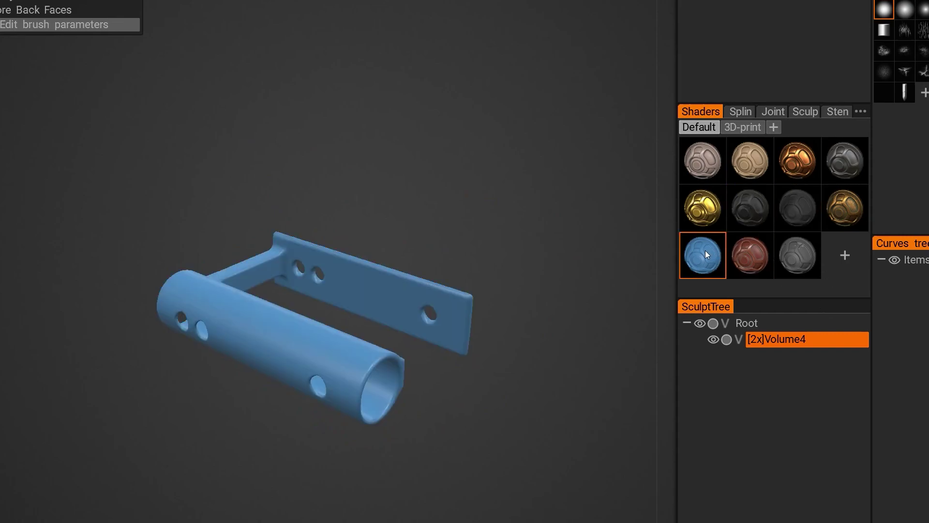
Step: Inspect the part's barrel, plate and screw holes from several angles
drag(492, 405, 611, 410)
scroll(580, 419, up, 3)
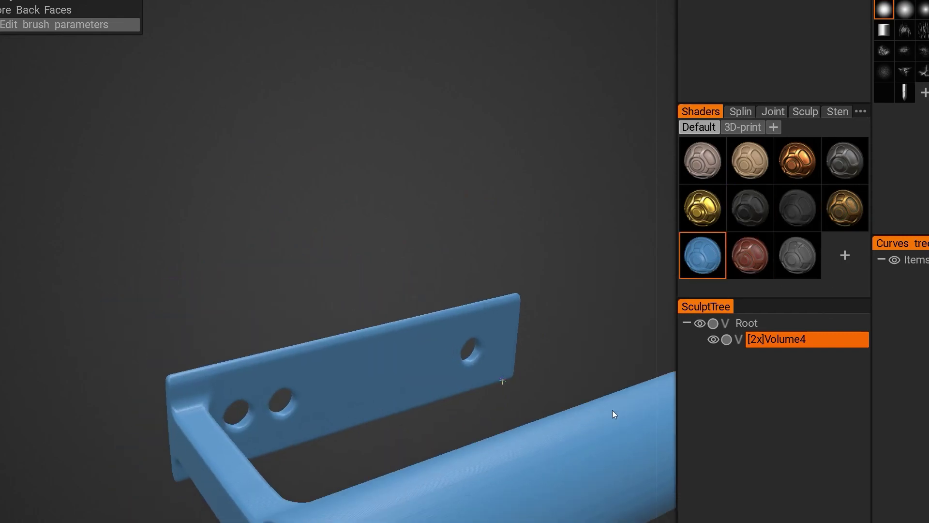
scroll(611, 410, down, 3)
middle_drag(612, 410, 497, 393)
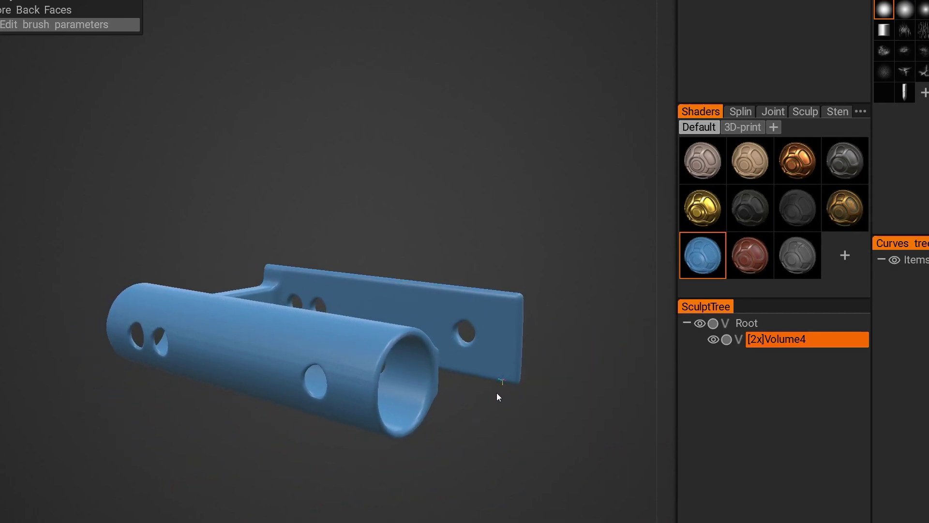
mouse_move(496, 393)
mouse_down()
mouse_move(489, 396)
mouse_move(497, 394)
mouse_up()
scroll(497, 393, down, 2)
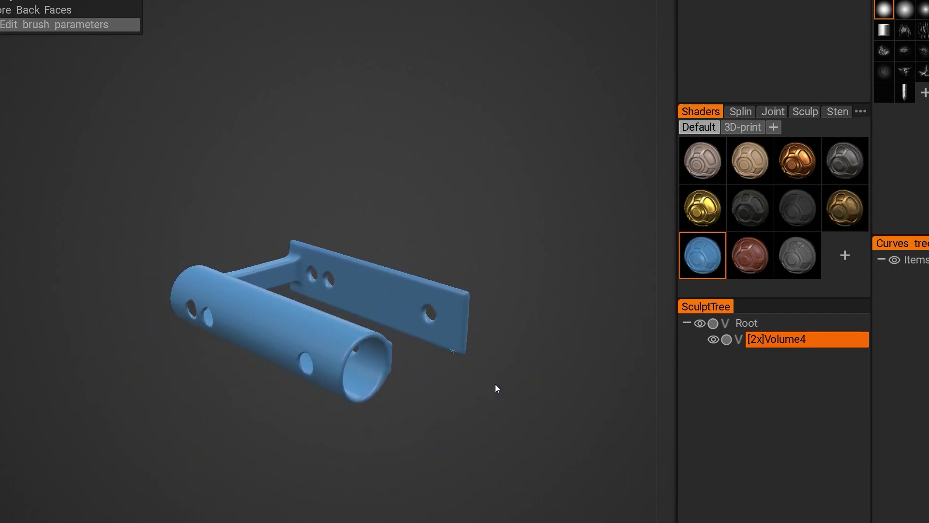